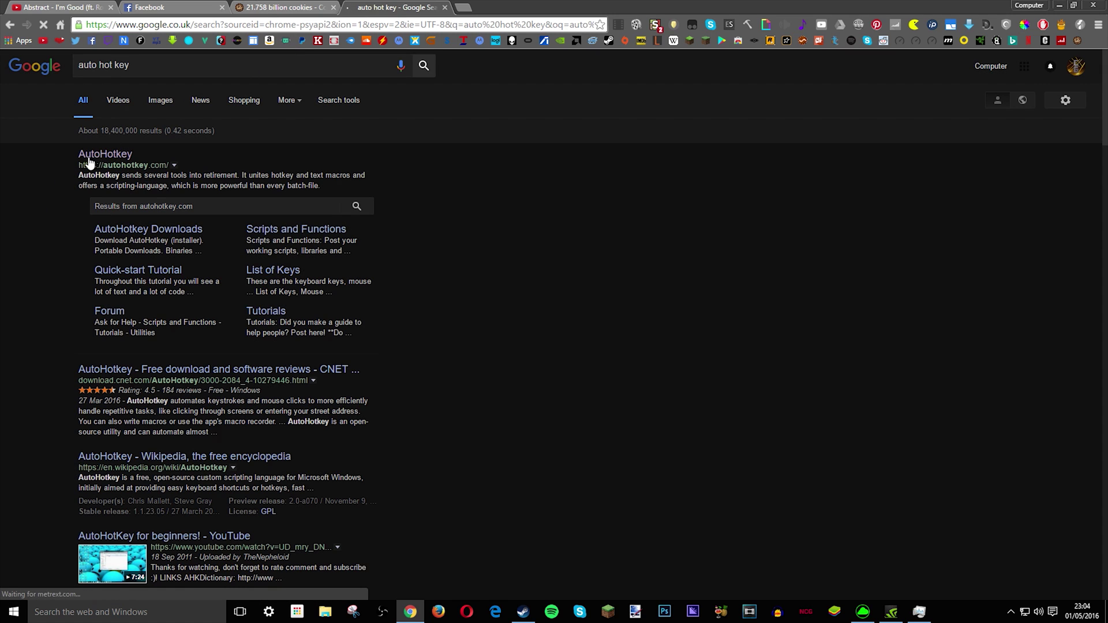
Reach autohotkey.com from the Google results and download the AutoHotkey installer.
{"action": "left_click", "coordinate": [120, 159]}
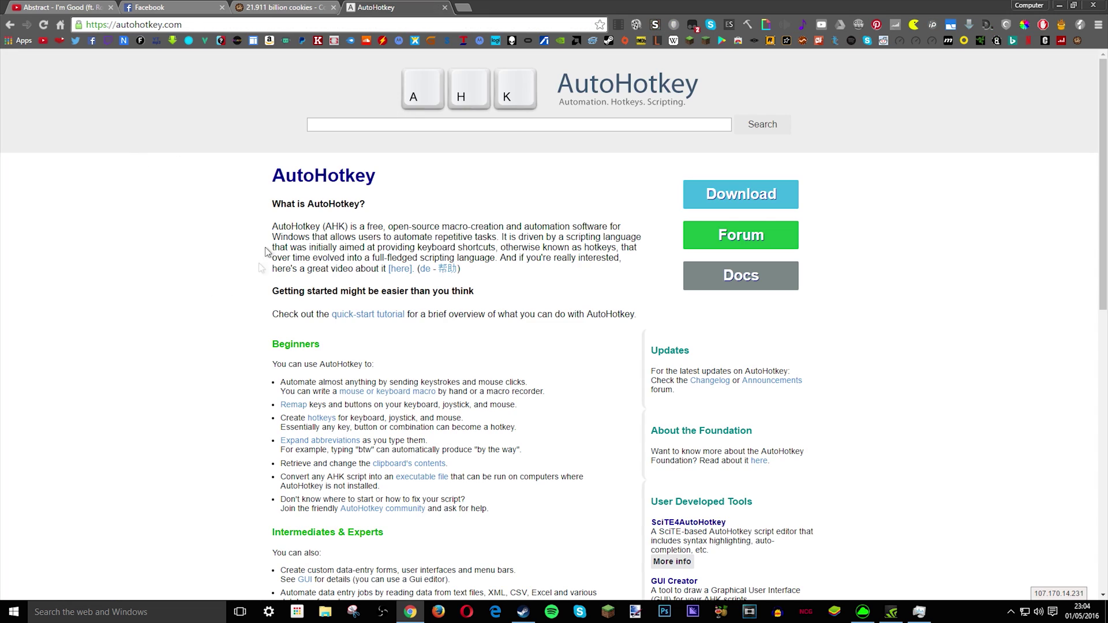
{"action": "left_click", "coordinate": [741, 196]}
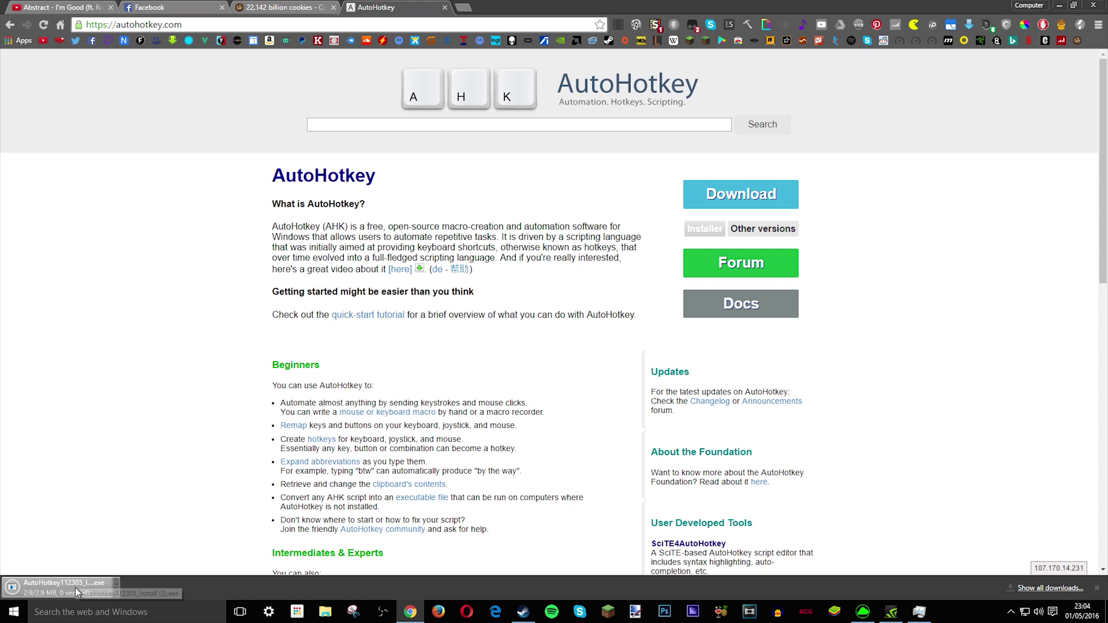
Run the installer with UAC approval, see v1.1.23.05 already installed, and close AutoHotkey Setup.
{"action": "left_click", "coordinate": [1059, 5]}
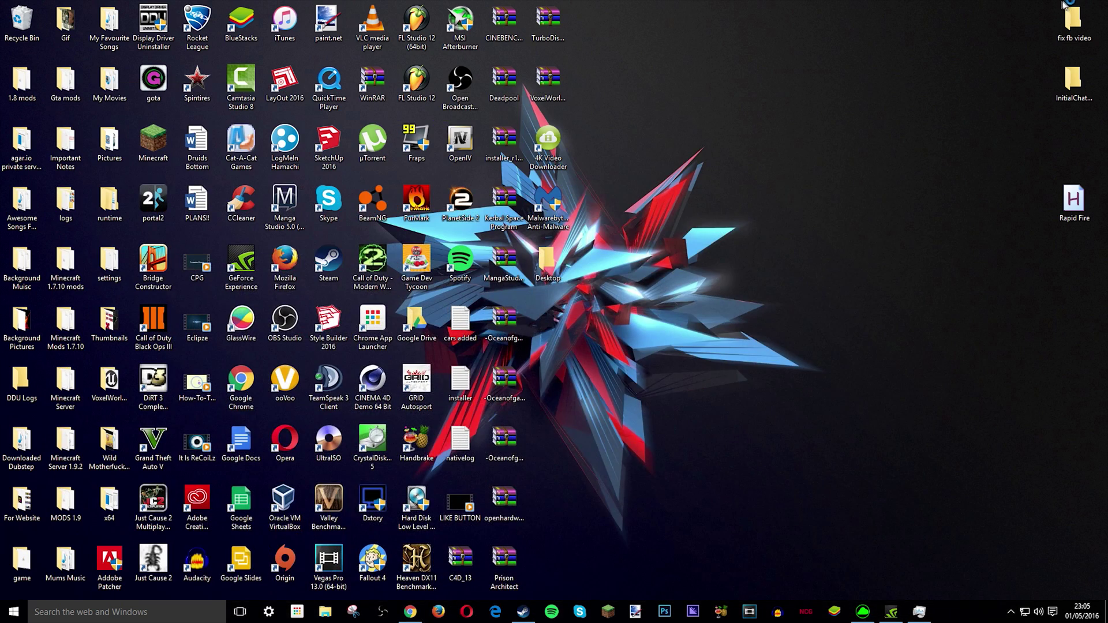
{"action": "left_click", "coordinate": [591, 326]}
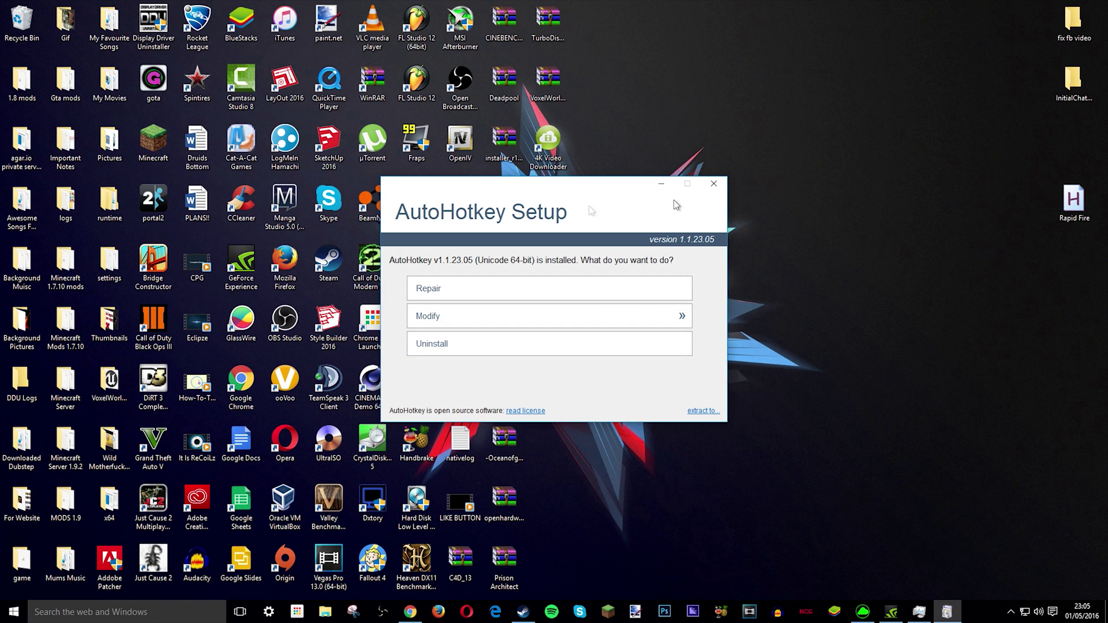
{"action": "left_click", "coordinate": [710, 186]}
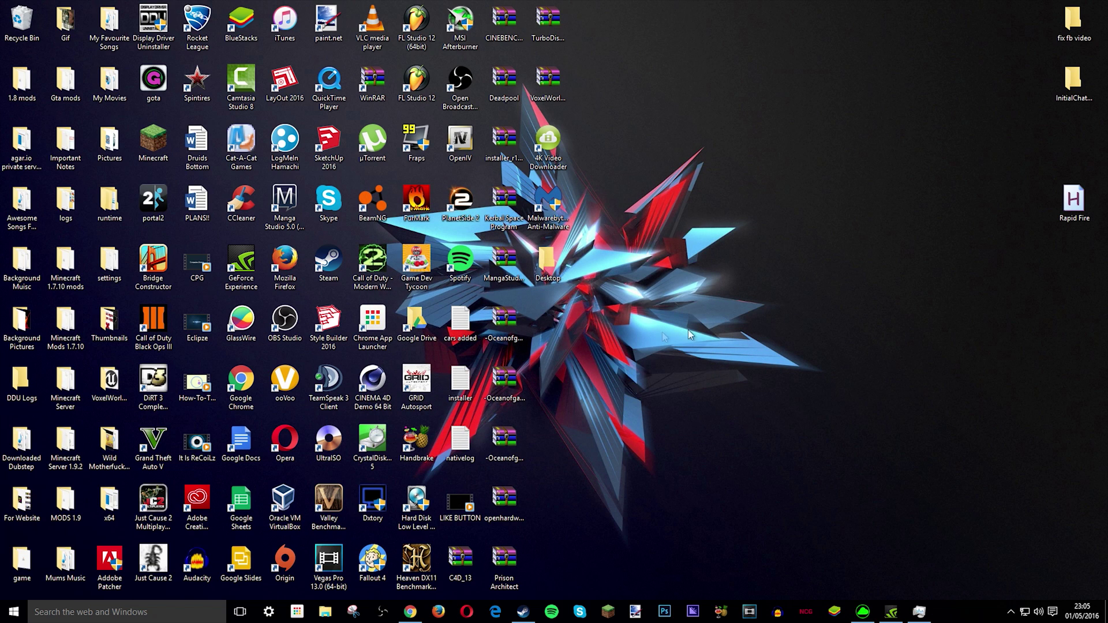
Create a new AutoHotkey Script on the desktop via the context menu and name it Rapid Fire.
{"action": "right_click", "coordinate": [733, 192]}
{"action": "mouse_move", "coordinate": [760, 319]}
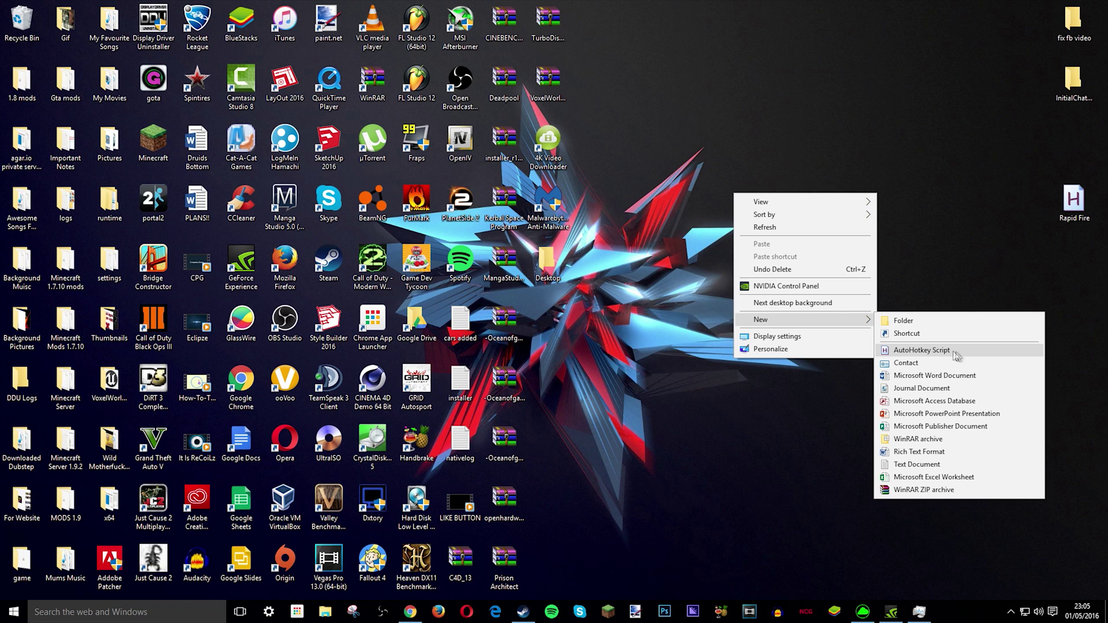
{"action": "left_click", "coordinate": [776, 406]}
{"action": "right_click", "coordinate": [821, 294]}
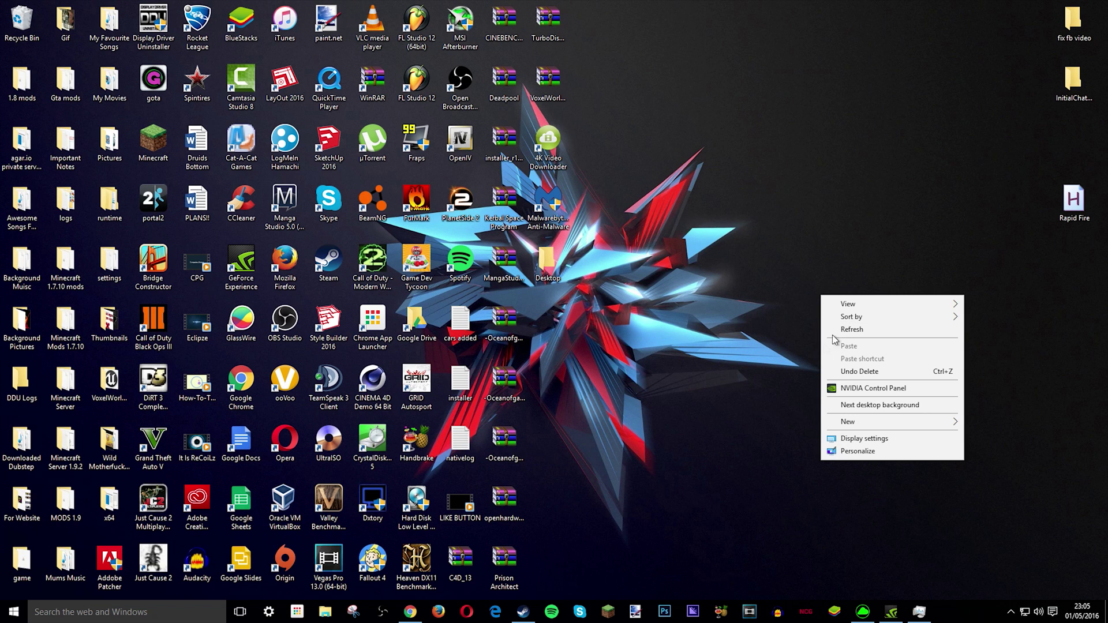
{"action": "left_click", "coordinate": [833, 330]}
{"action": "right_click", "coordinate": [727, 295]}
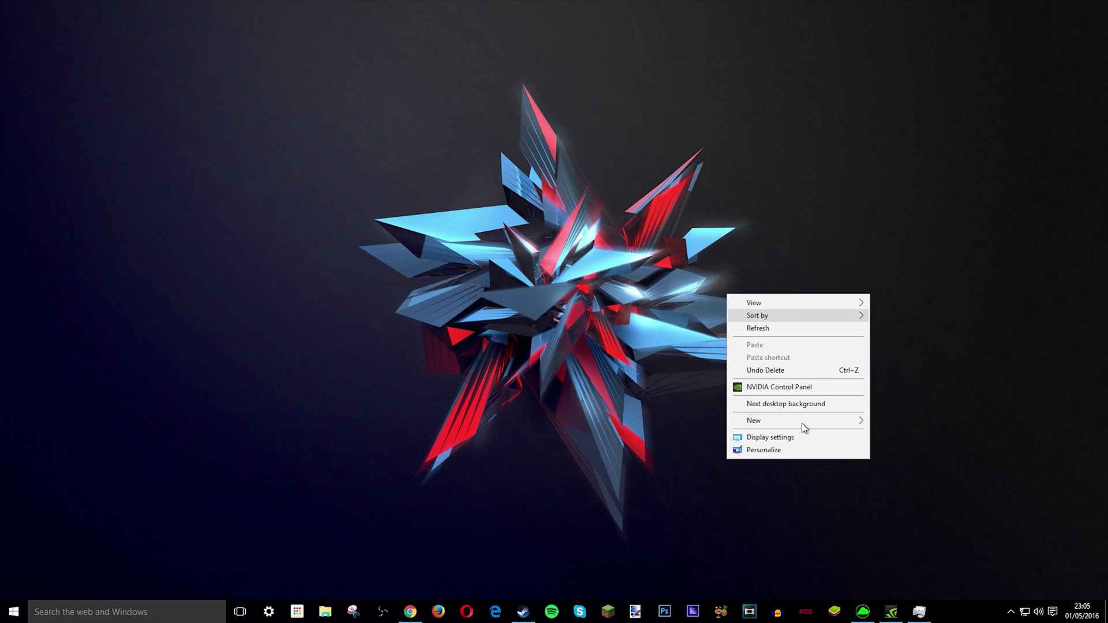
{"action": "mouse_move", "coordinate": [780, 420]}
{"action": "left_click", "coordinate": [932, 454]}
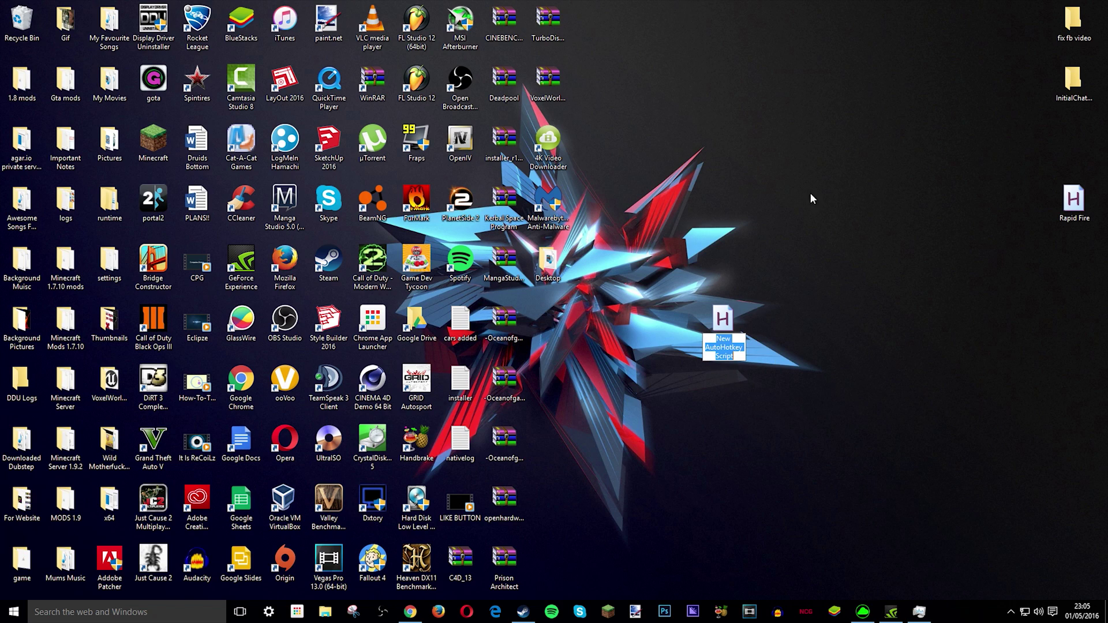
{"action": "type", "text": "Rapid"}
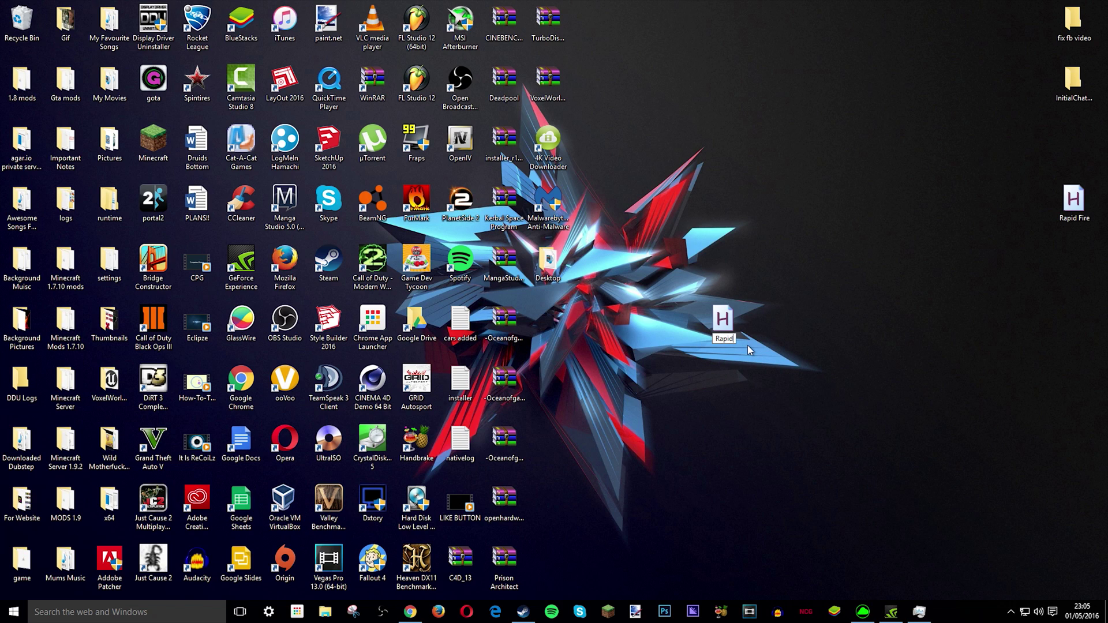
{"action": "type", "text": " Fire..."}
{"action": "key", "text": "Return"}
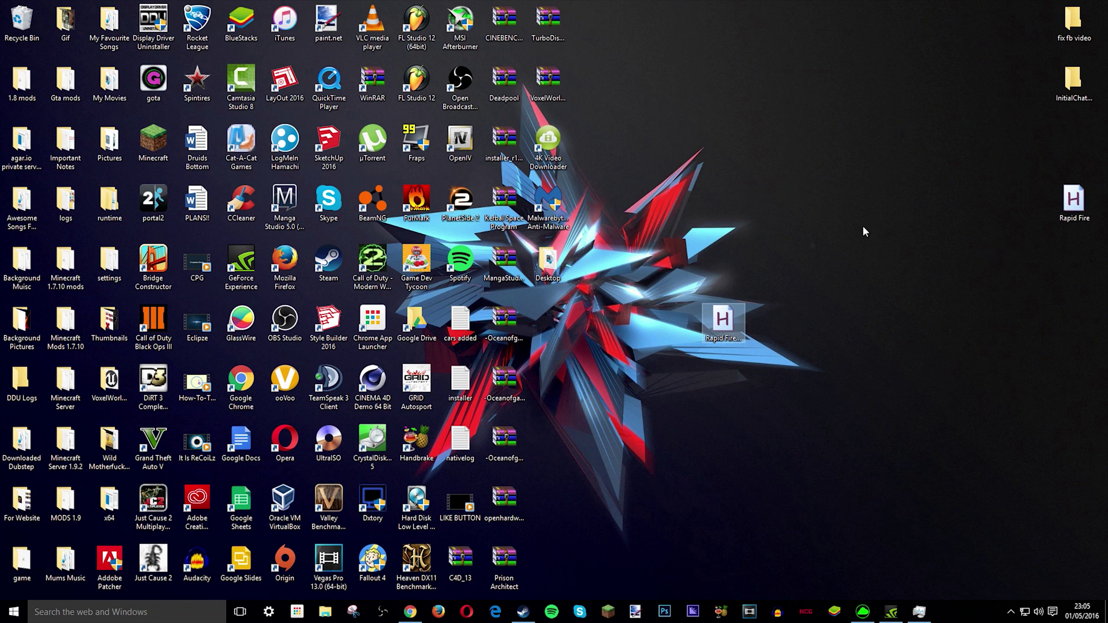
Edit the Rapid Fire script, replacing its template text with the pasted F9-suspend left-click loop.
{"action": "right_click", "coordinate": [731, 325]}
{"action": "left_click", "coordinate": [767, 85]}
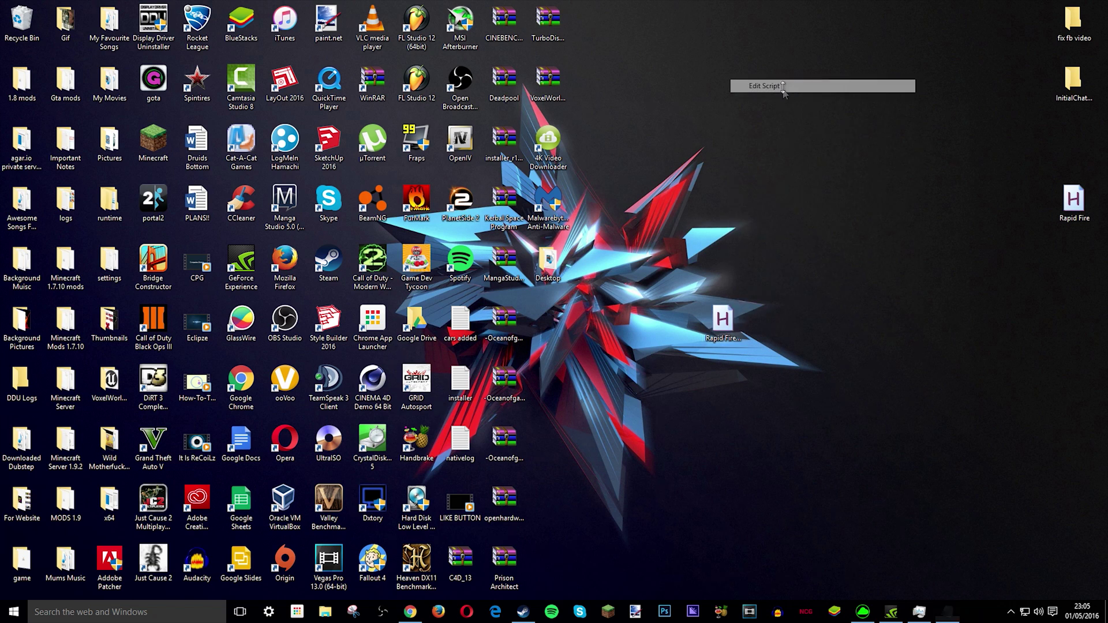
{"action": "left_click_drag", "start_coordinate": [795, 202], "coordinate": [349, 54]}
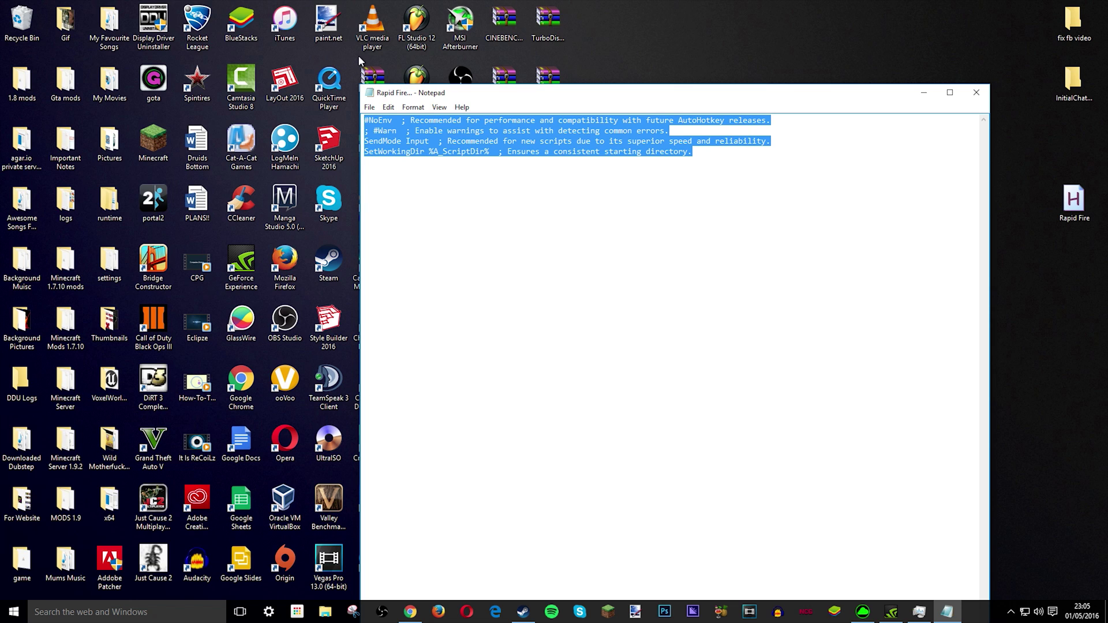
{"action": "type", "text": "f9::Suspend LButton:: Loop { SetMouseDelay 20 Click If (GetKeyState(\"LButton\",\"P\")=0) Break }"}
{"action": "left_click_drag", "start_coordinate": [409, 229], "coordinate": [368, 121]}
{"action": "left_click", "coordinate": [423, 203]}
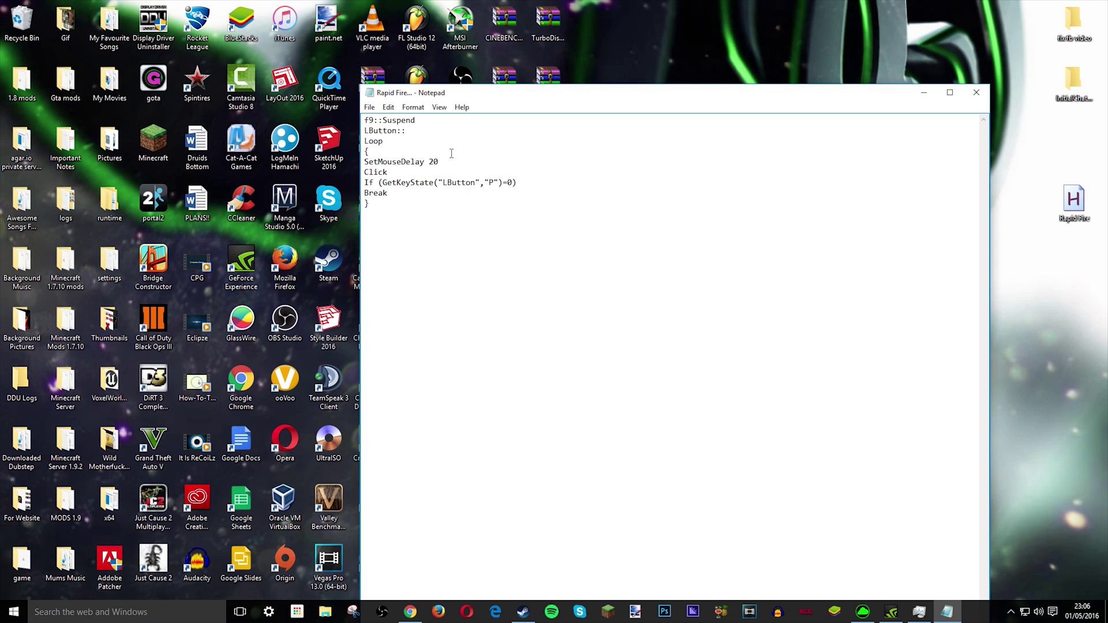
Close Notepad and discard the unsaved changes with Don't Save.
{"action": "left_click", "coordinate": [975, 92]}
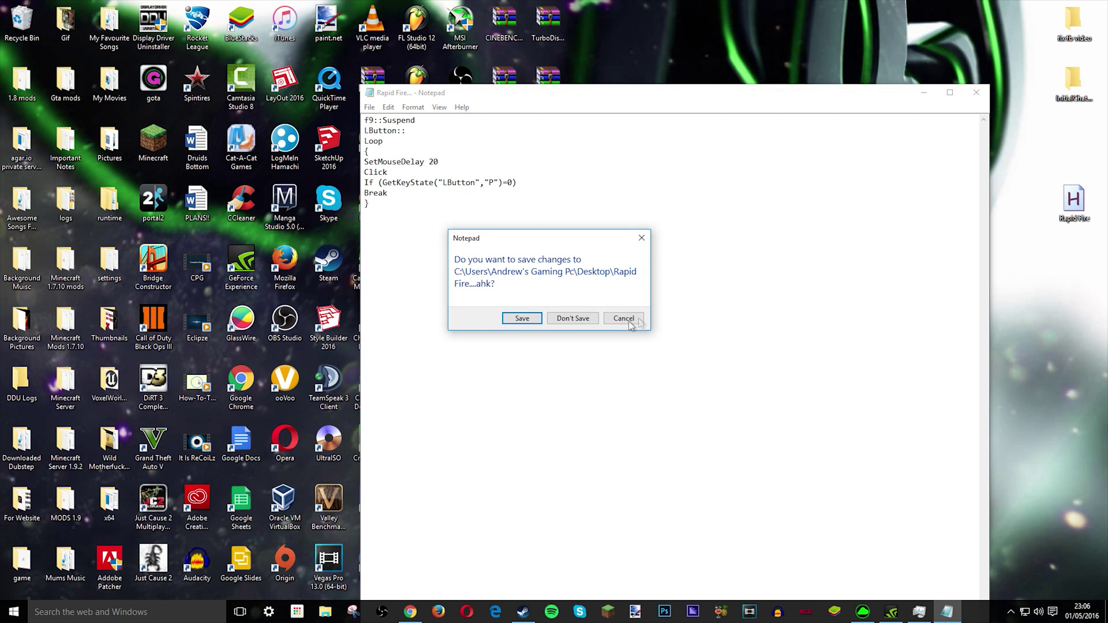
{"action": "left_click", "coordinate": [574, 317]}
{"action": "key", "text": "Delete"}
Reopen the Rapid Fire script in Notepad, review the loop lines, and close the window.
{"action": "right_click", "coordinate": [1073, 197]}
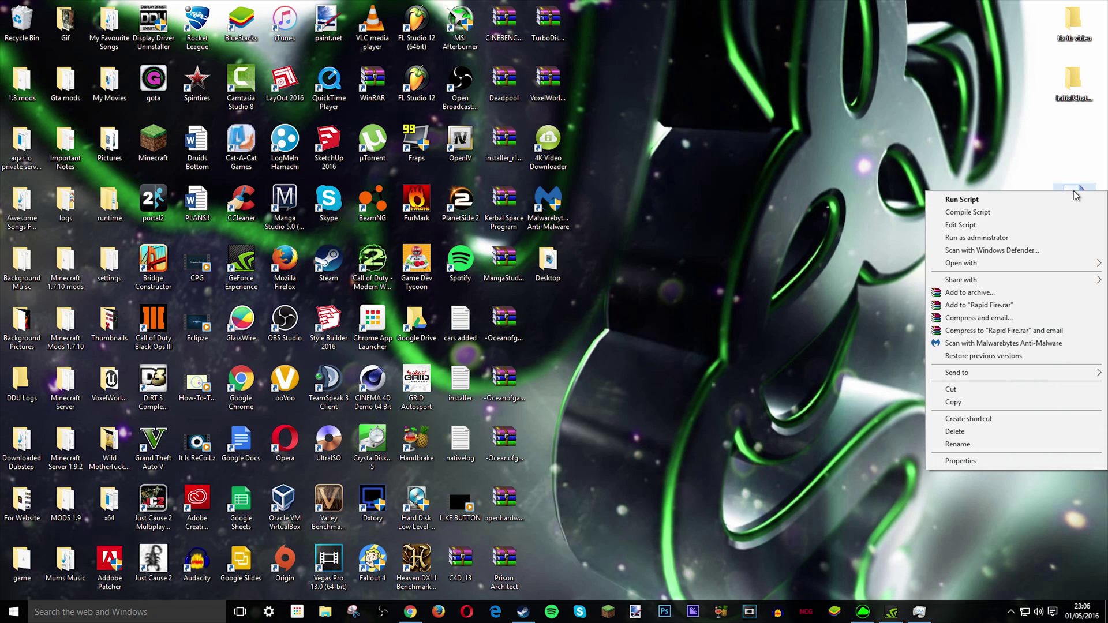
{"action": "left_click", "coordinate": [951, 223]}
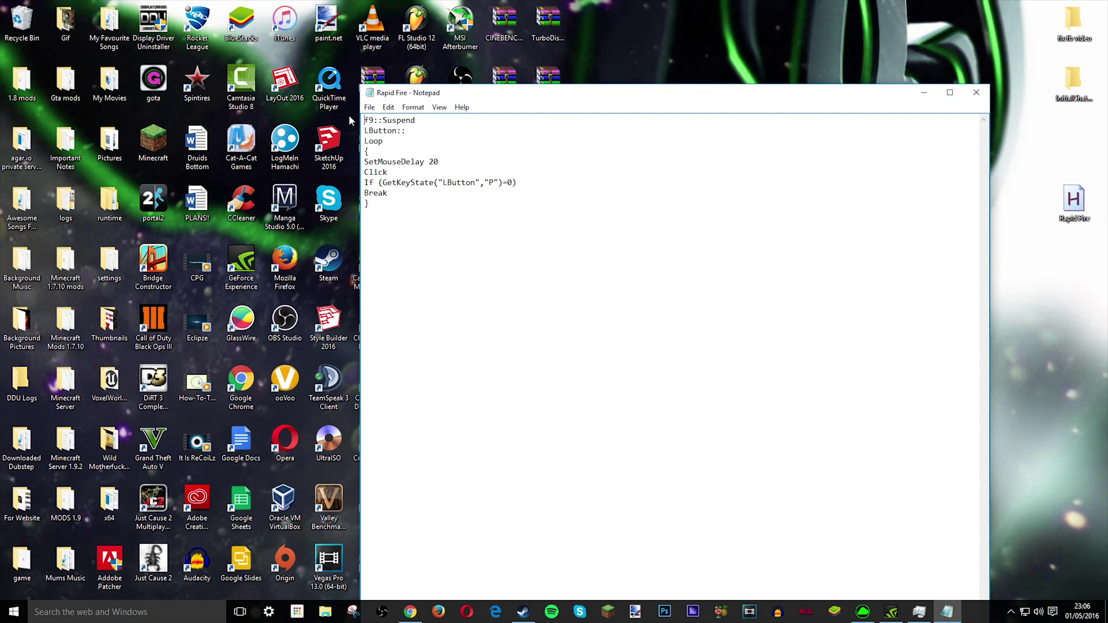
{"action": "mouse_move", "coordinate": [366, 119]}
{"action": "left_mouse_down"}
{"action": "mouse_move", "coordinate": [390, 169]}
{"action": "mouse_move", "coordinate": [381, 121]}
{"action": "left_mouse_up"}
{"action": "left_click", "coordinate": [416, 198]}
{"action": "left_click", "coordinate": [975, 92]}
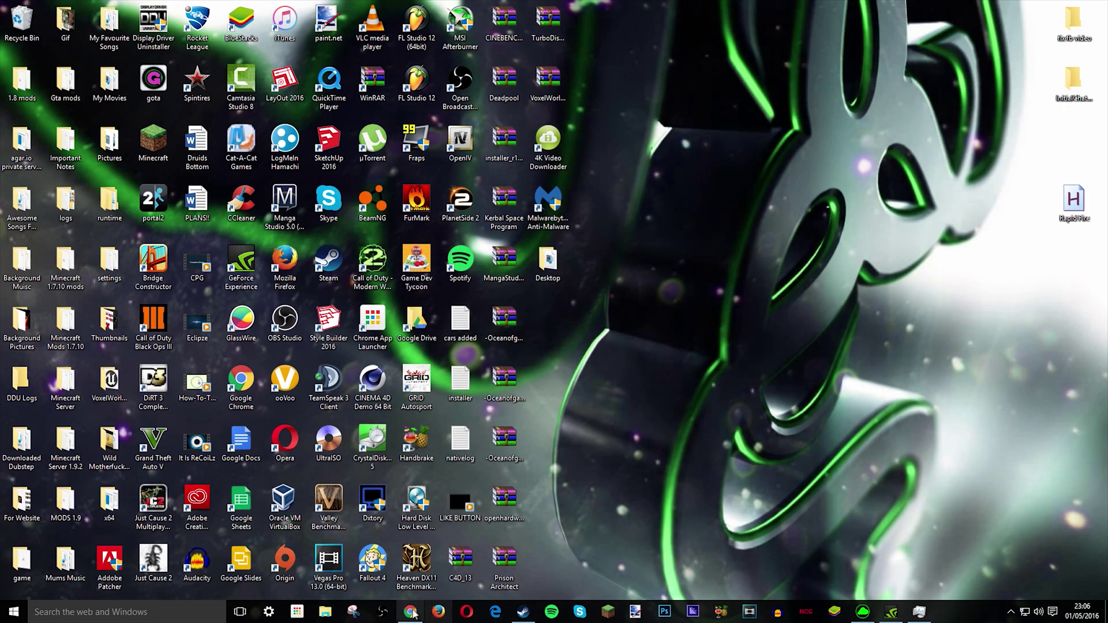
Return to Chrome, close the AutoHotkey tab, and rapid-click the big cookie past 26.4 billion cookies.
{"action": "left_click", "coordinate": [411, 612]}
{"action": "left_click", "coordinate": [448, 7]}
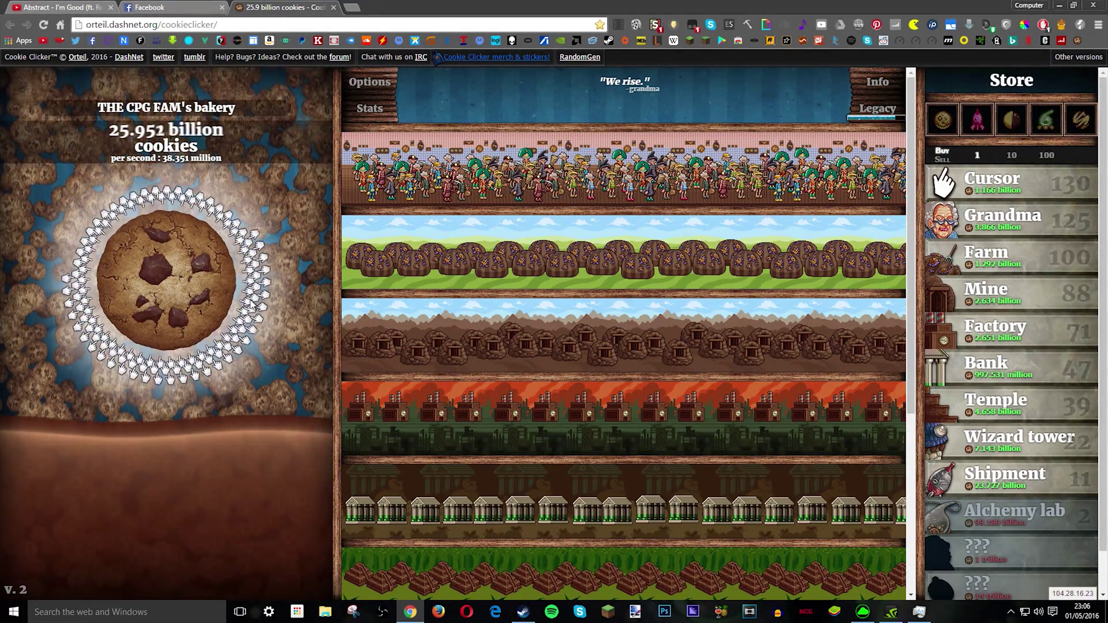
{"action": "left_click", "coordinate": [161, 319]}
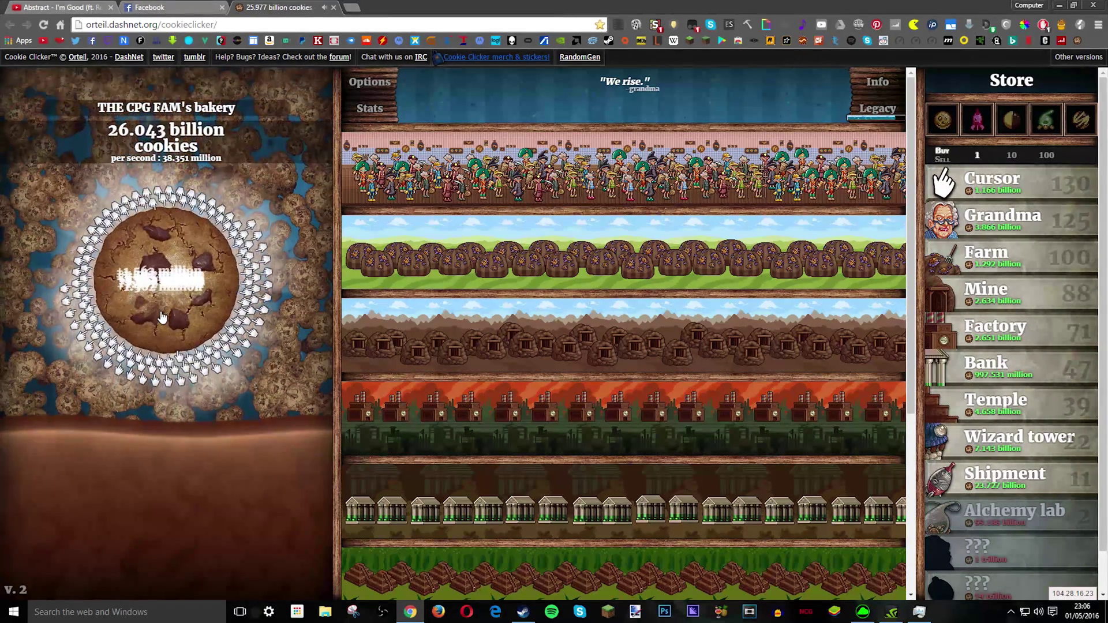
{"action": "left_click", "coordinate": [160, 319]}
{"action": "left_click", "coordinate": [159, 329]}
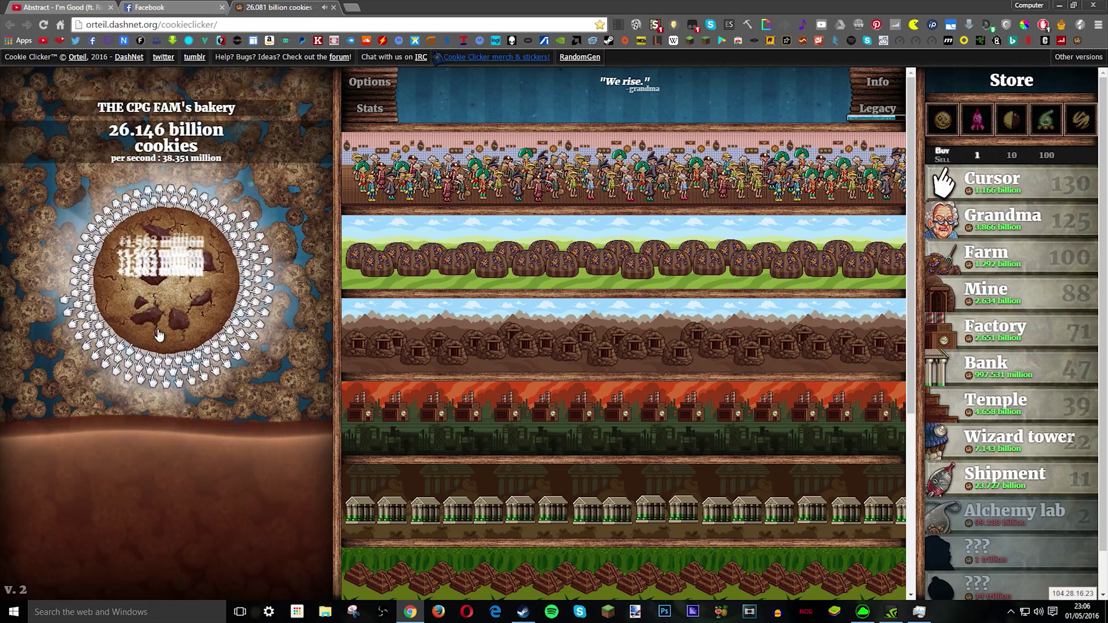
{"action": "left_click", "coordinate": [158, 336]}
{"action": "left_click", "coordinate": [159, 336]}
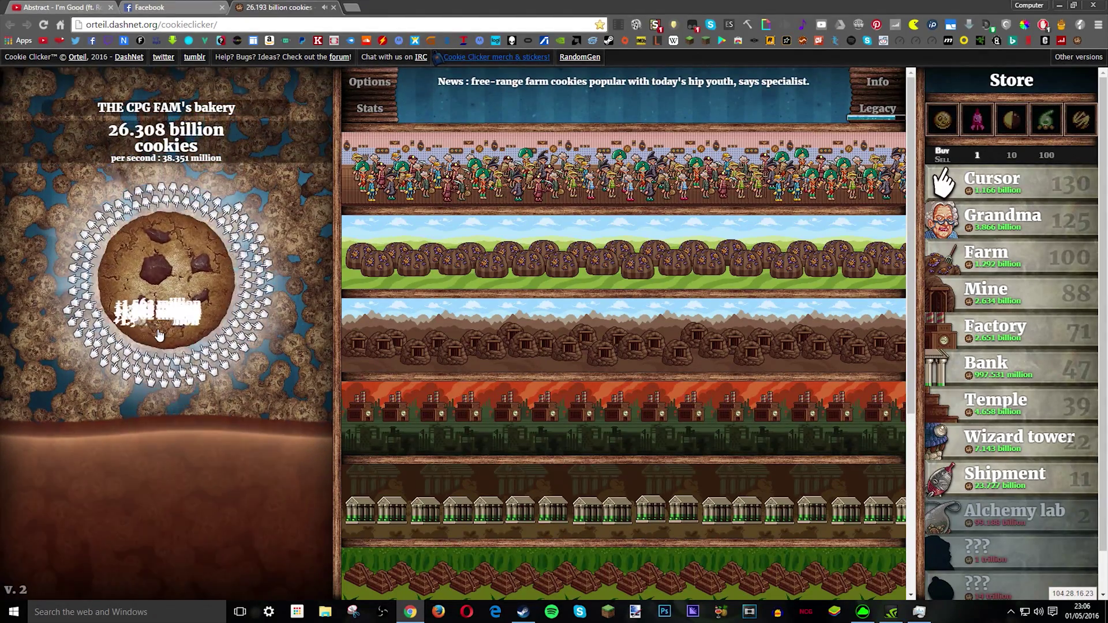
{"action": "left_click", "coordinate": [159, 336]}
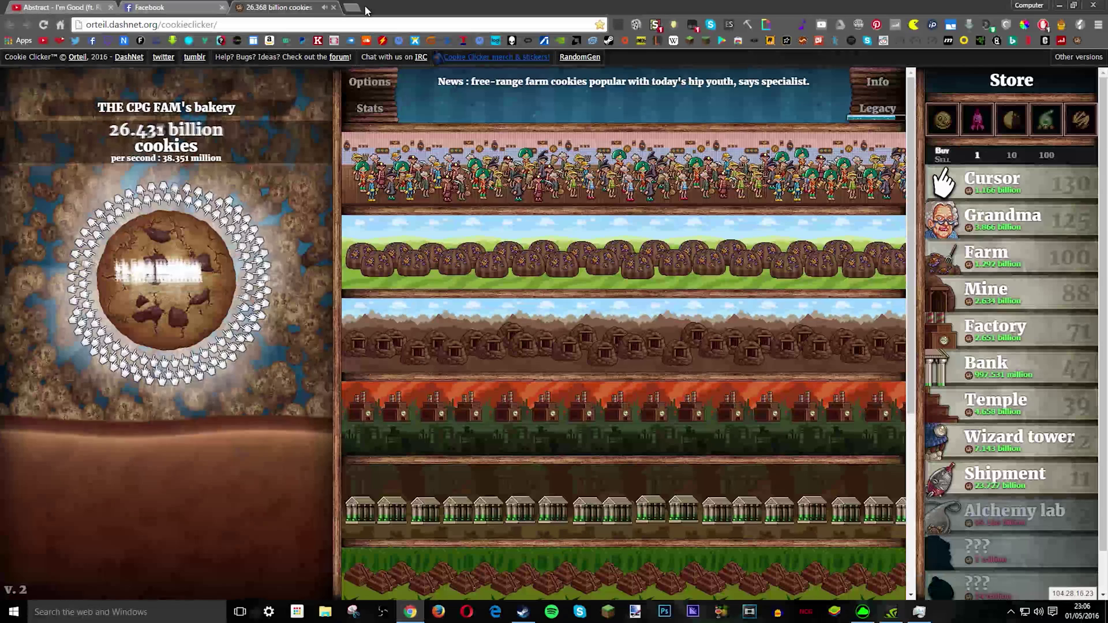
Search Google in a new tab for 'how many time can you click'.
{"action": "left_click", "coordinate": [365, 9]}
{"action": "type", "text": "howo"}
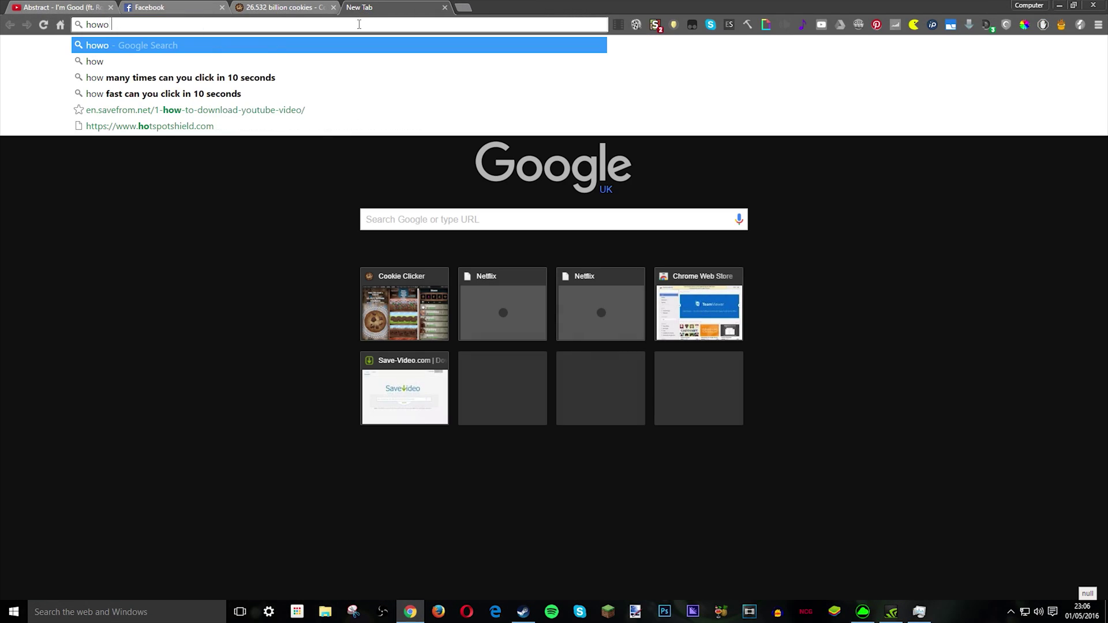
{"action": "key", "text": "BackSpace"}
{"action": "type", "text": "m"}
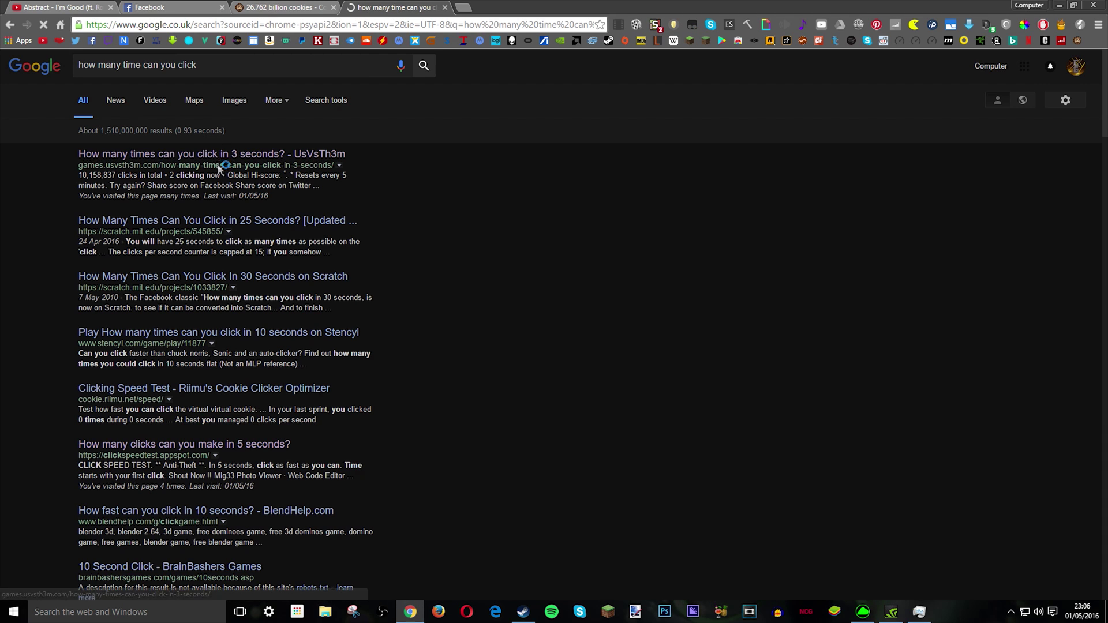
Play a round of the UsVsTh3m three-second click test, scoring 97 clicks with Hi-score 98.
{"action": "left_click", "coordinate": [227, 154]}
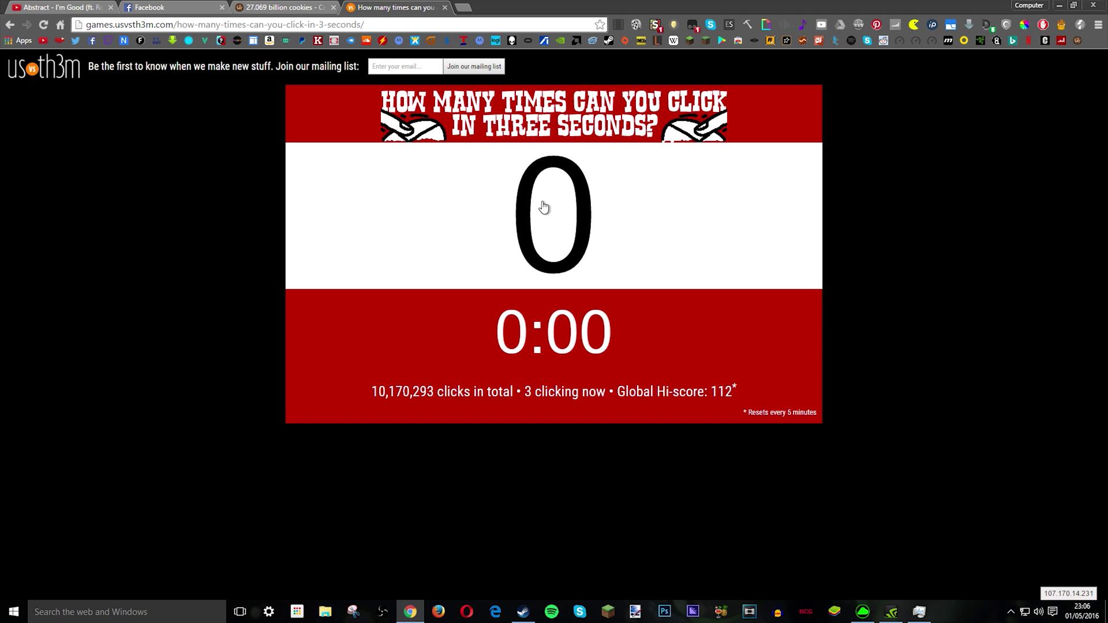
{"action": "left_click", "coordinate": [547, 237]}
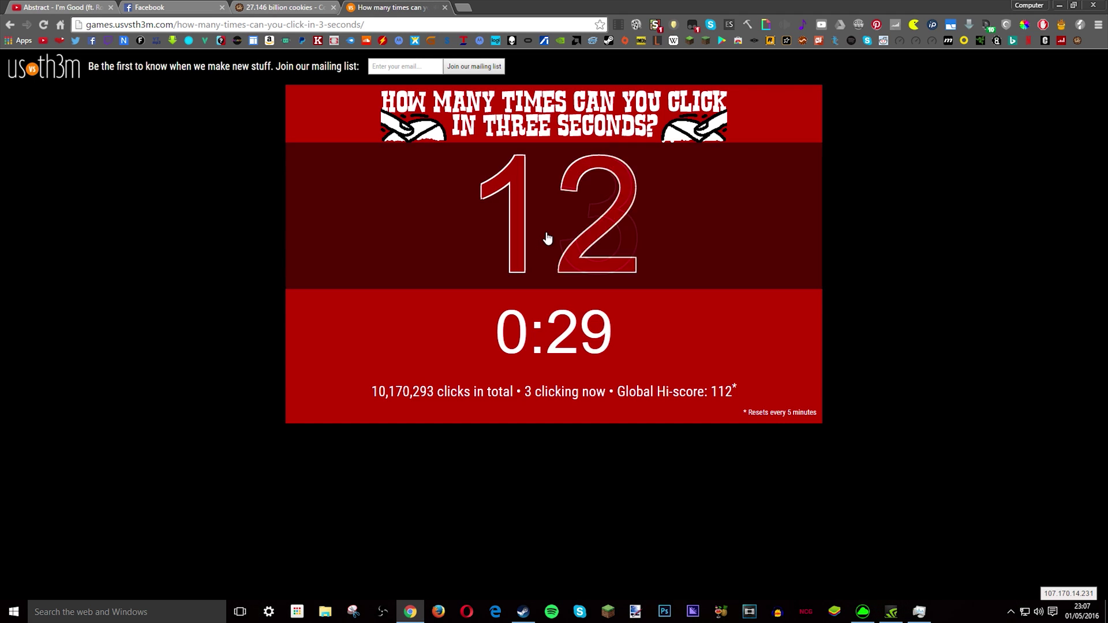
{"action": "left_click", "coordinate": [546, 237]}
{"action": "left_click", "coordinate": [547, 237]}
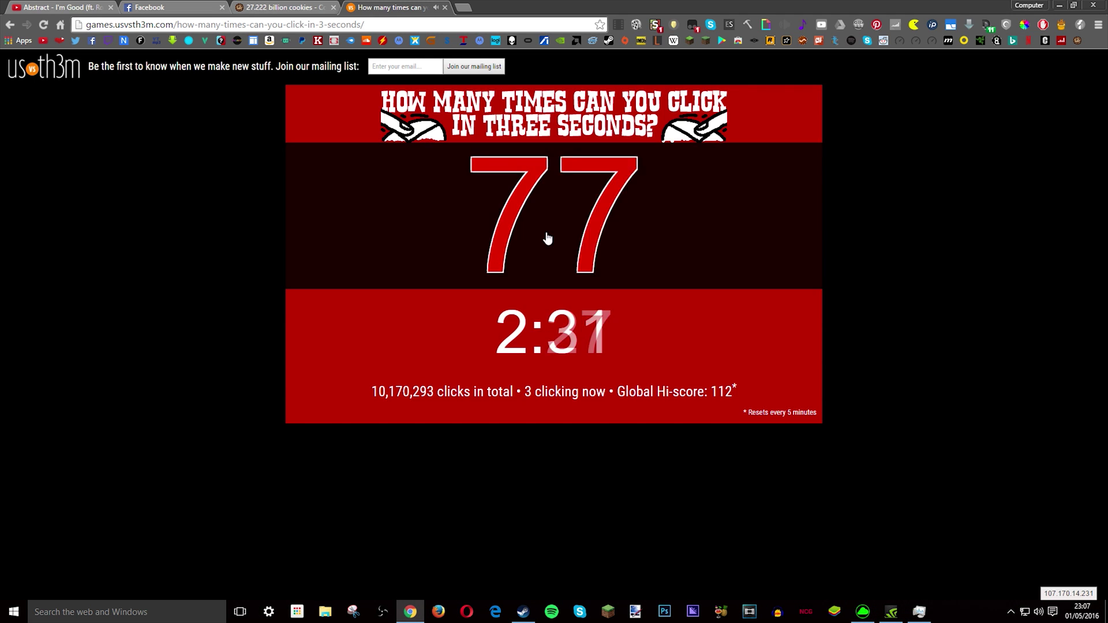
{"action": "left_click", "coordinate": [547, 237]}
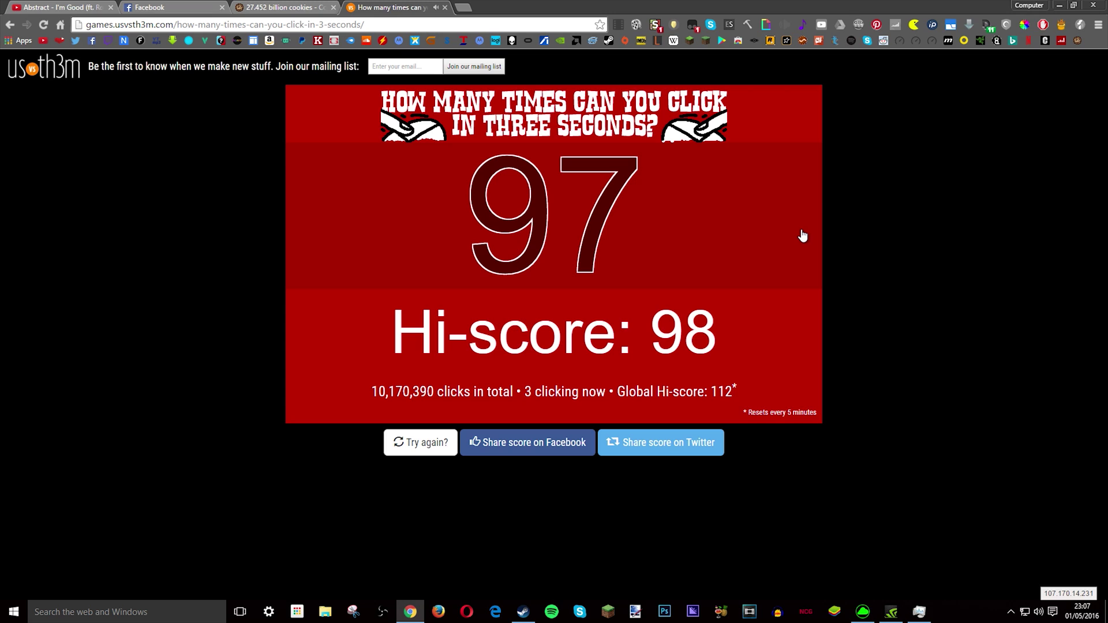
Close the click test tab and rapid-click the Cookie Clicker big cookie again.
{"action": "left_click", "coordinate": [445, 8]}
{"action": "left_click", "coordinate": [158, 275]}
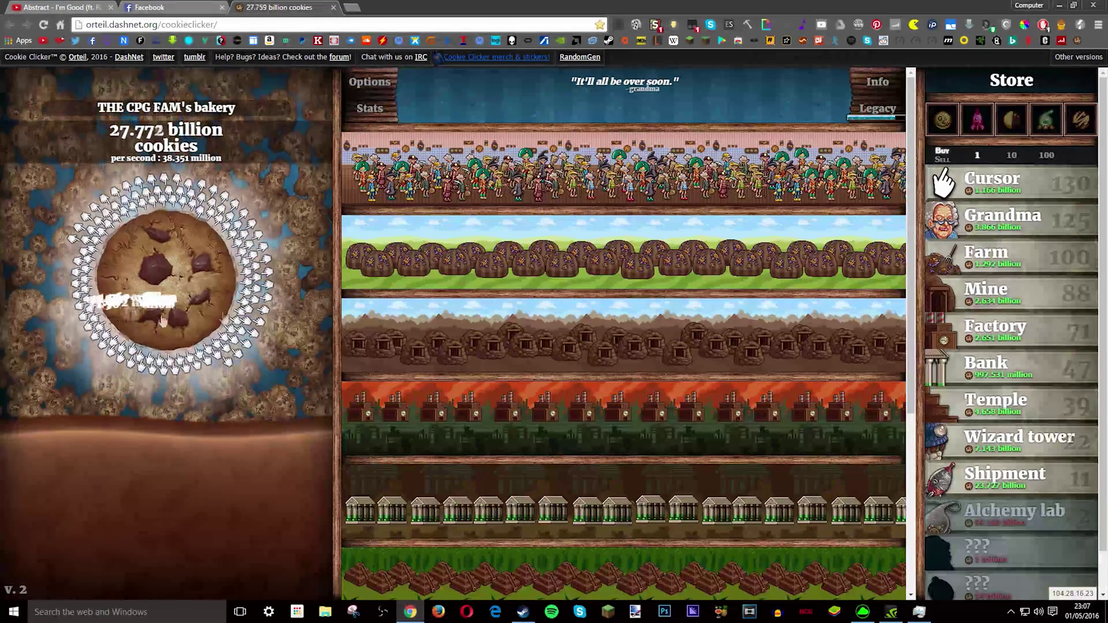
{"action": "left_click", "coordinate": [159, 276]}
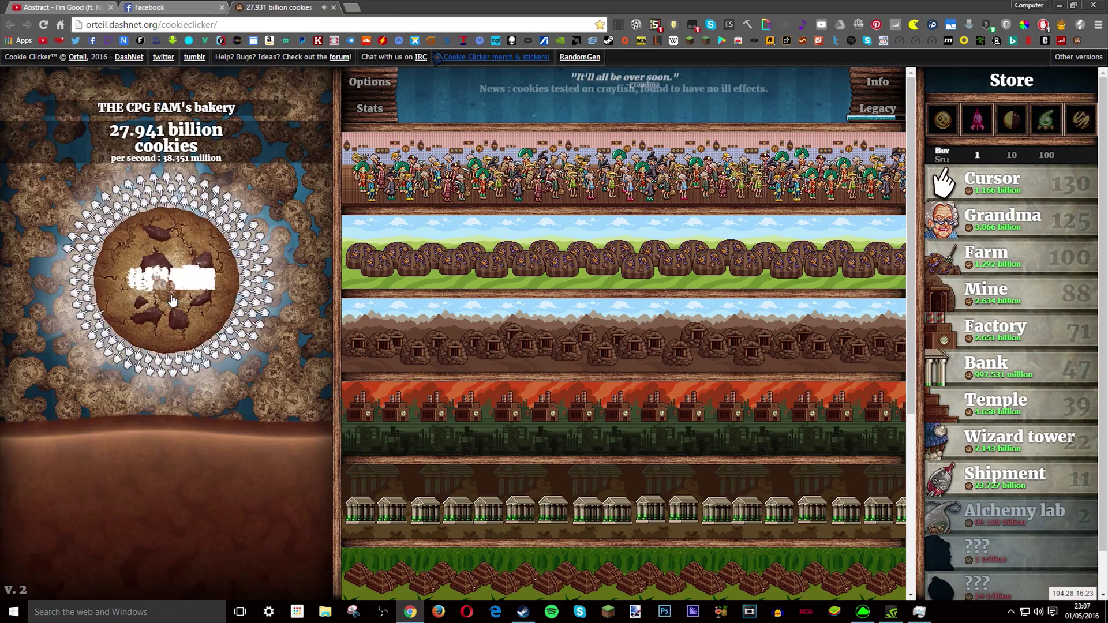
Minimize Chrome to reveal the desktop with the Rapid Fire script icon.
{"action": "left_click", "coordinate": [1058, 5]}
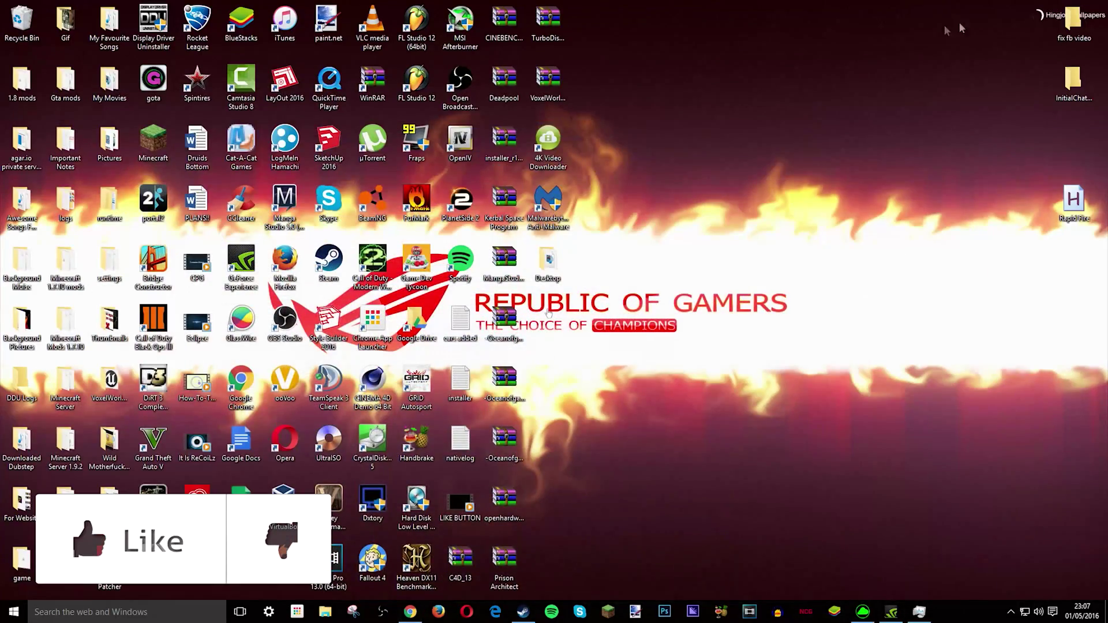